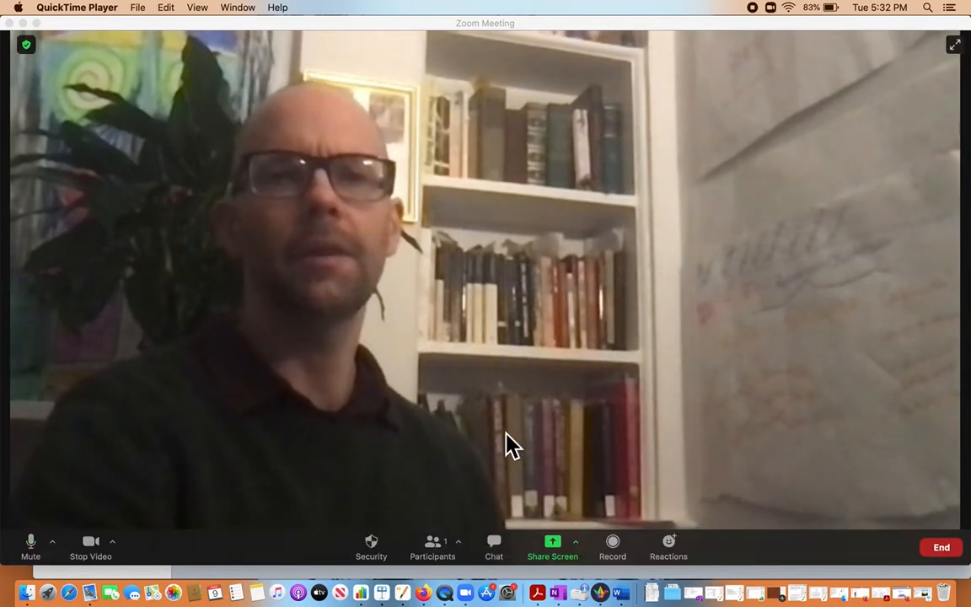
- Share the Keynote 'Slides_Intro_67_s21' window from the Zoom meeting
click(326, 38)
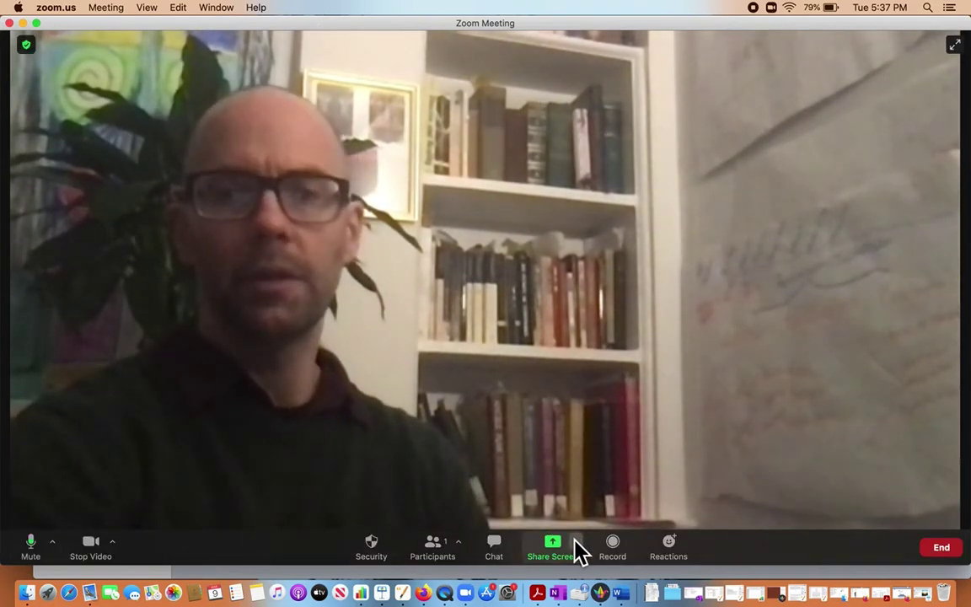
click(578, 542)
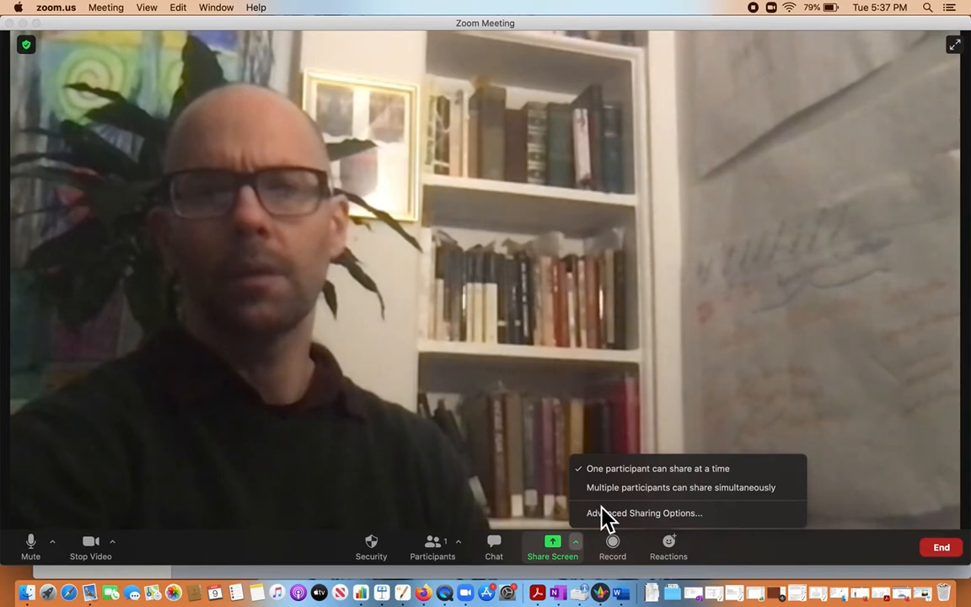
click(552, 544)
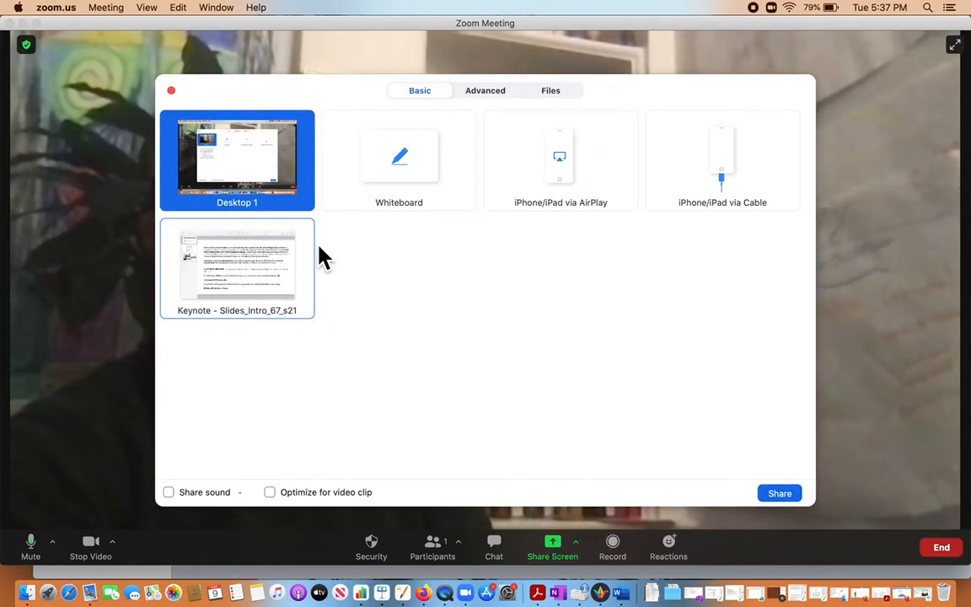
click(250, 271)
click(779, 493)
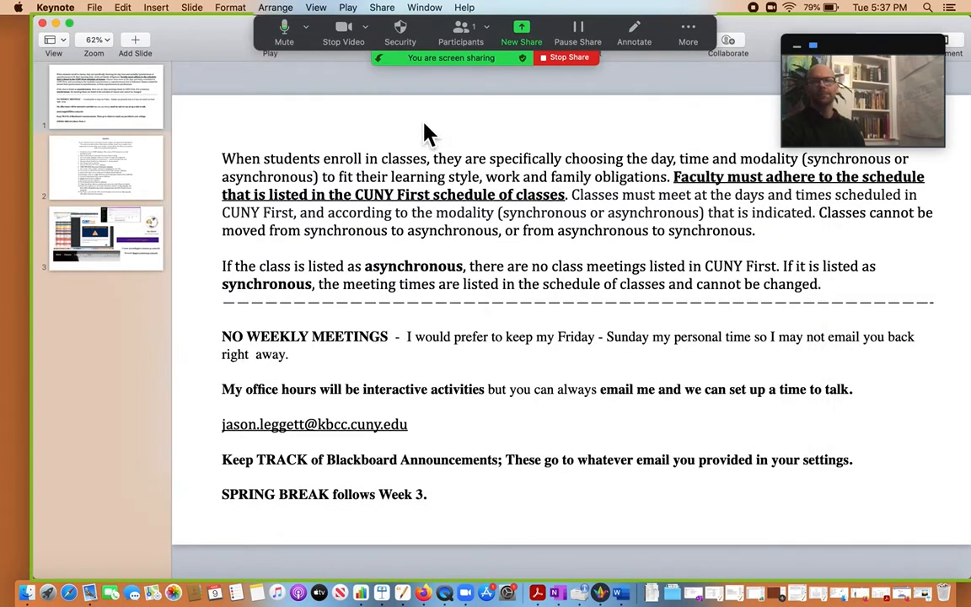
click(122, 113)
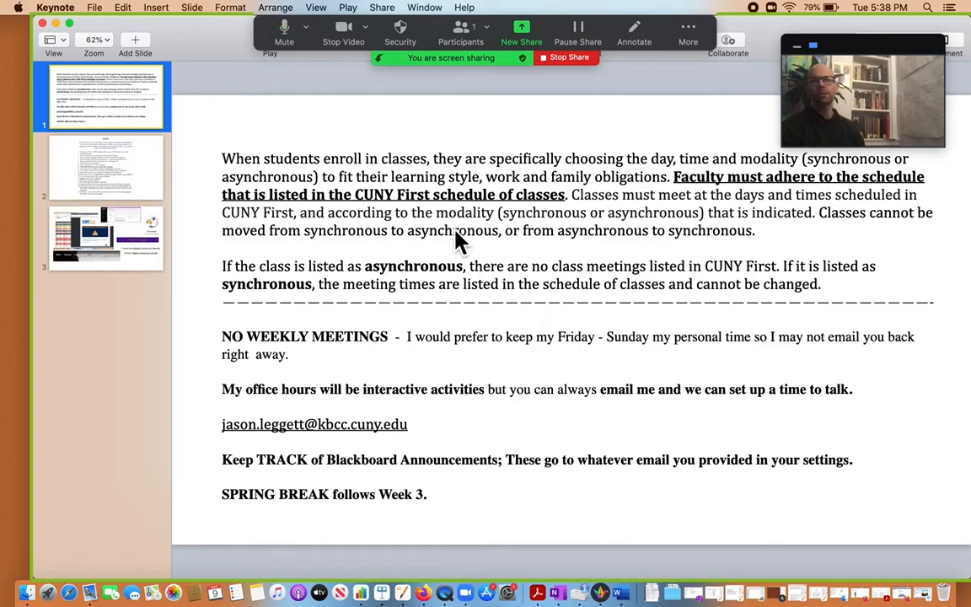
drag(830, 38, 931, 34)
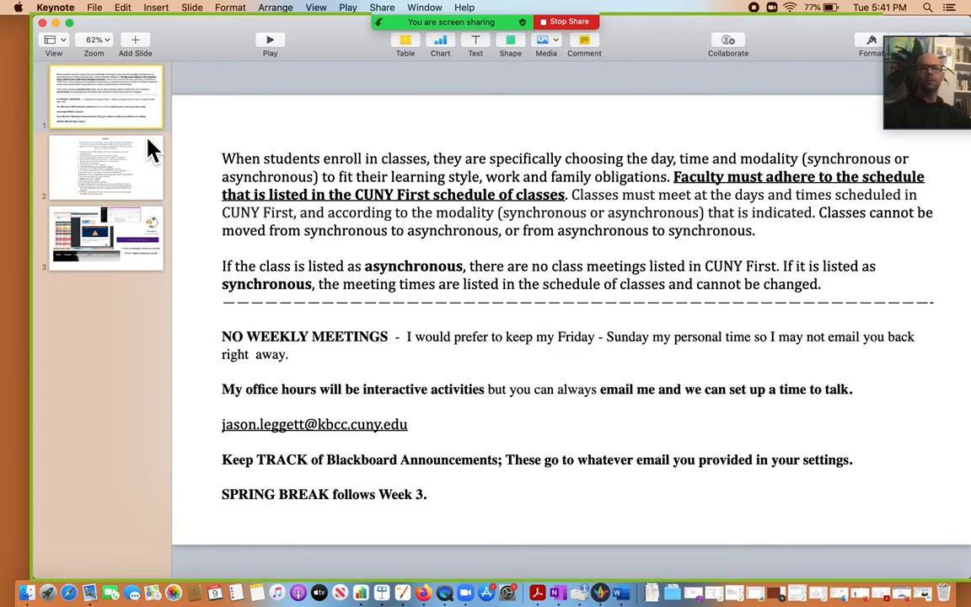
click(118, 175)
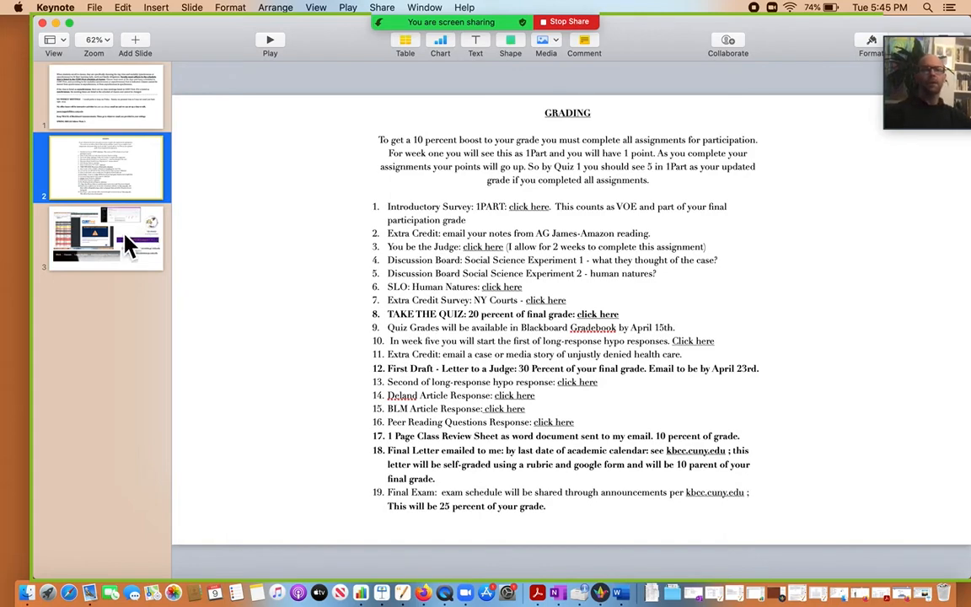
- Show slide 3 with the course resources, YouTube channel and website links
click(127, 245)
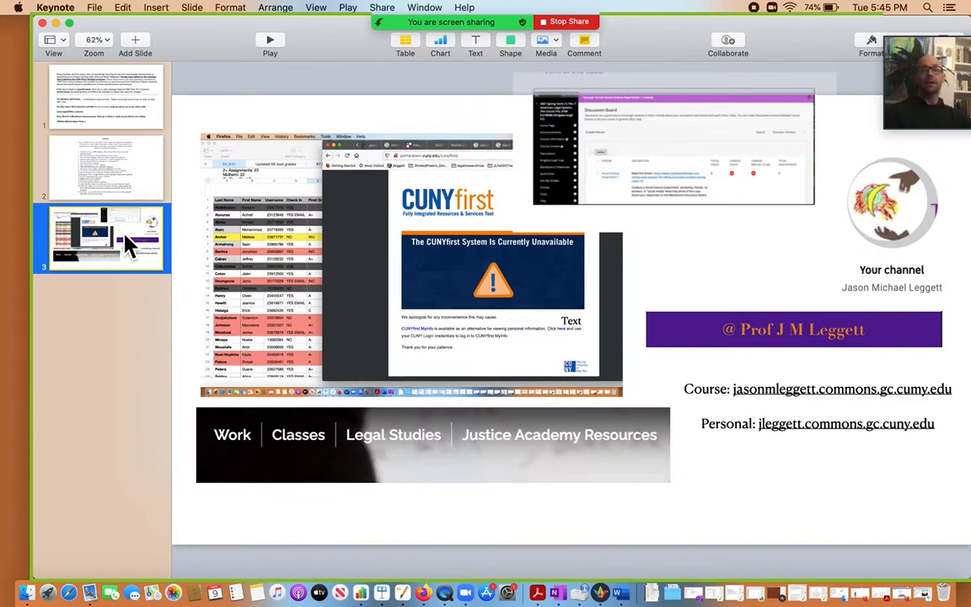